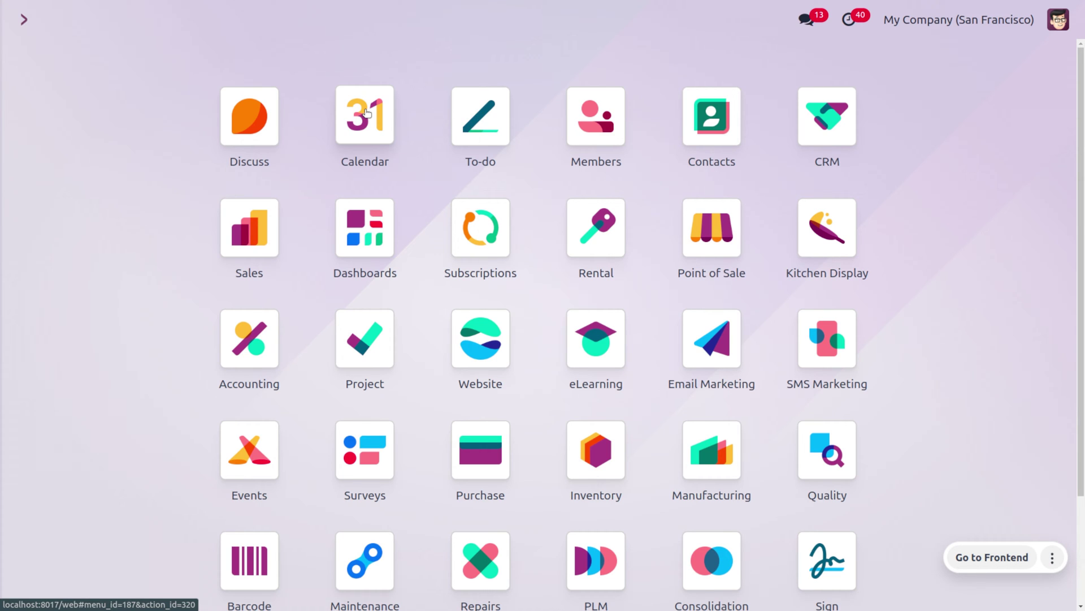
Open Odoo Settings with the SE command and scroll down to the Discuss email server options
type("SE")
key("Return")
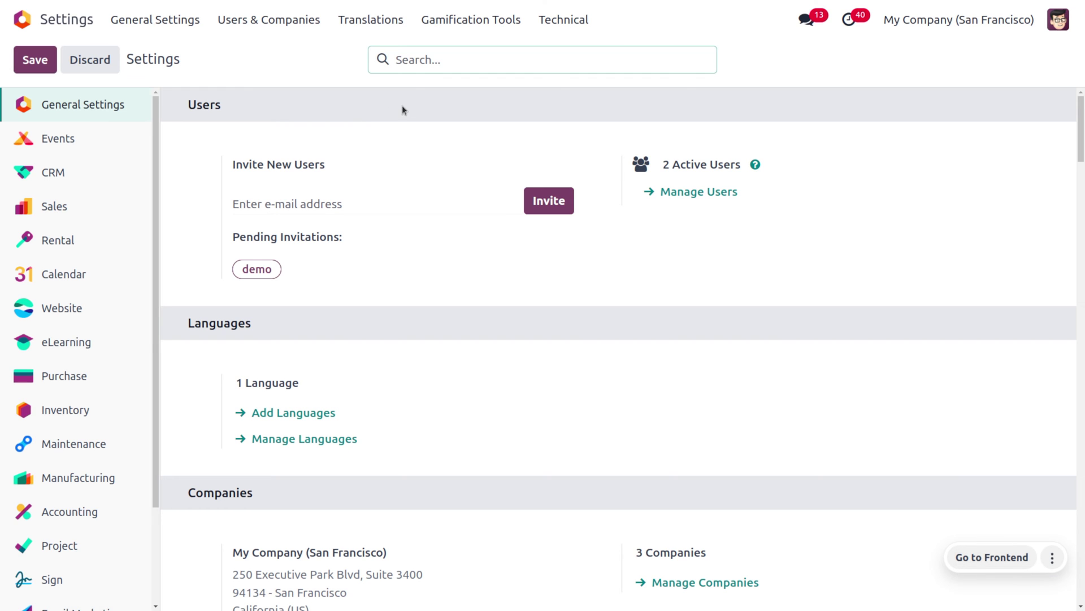
scroll(394, 408, "down", 12)
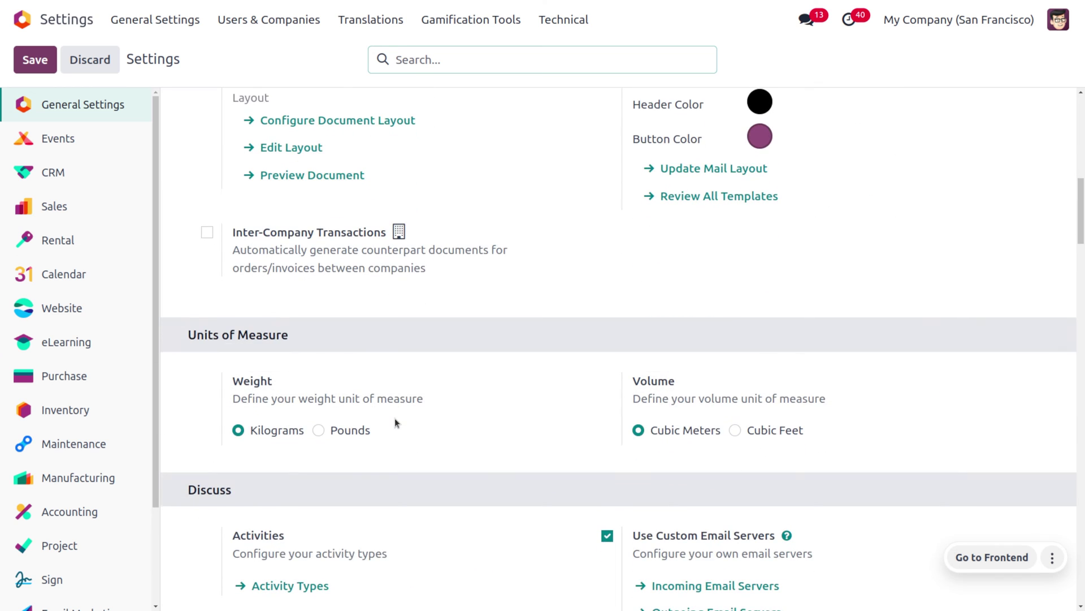
scroll(395, 421, "down", 6)
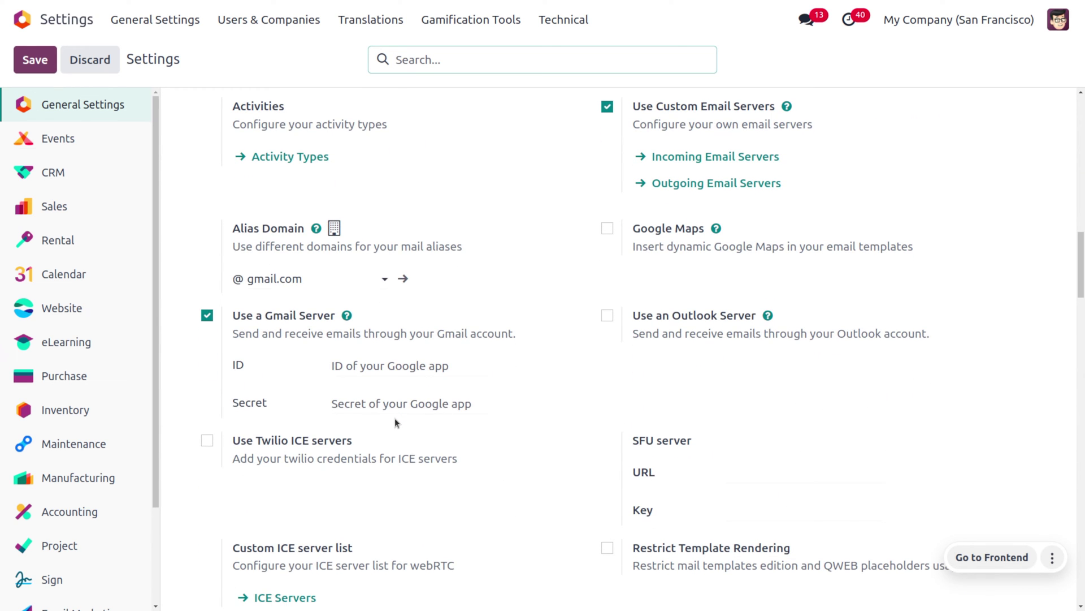
scroll(394, 421, "down", 1)
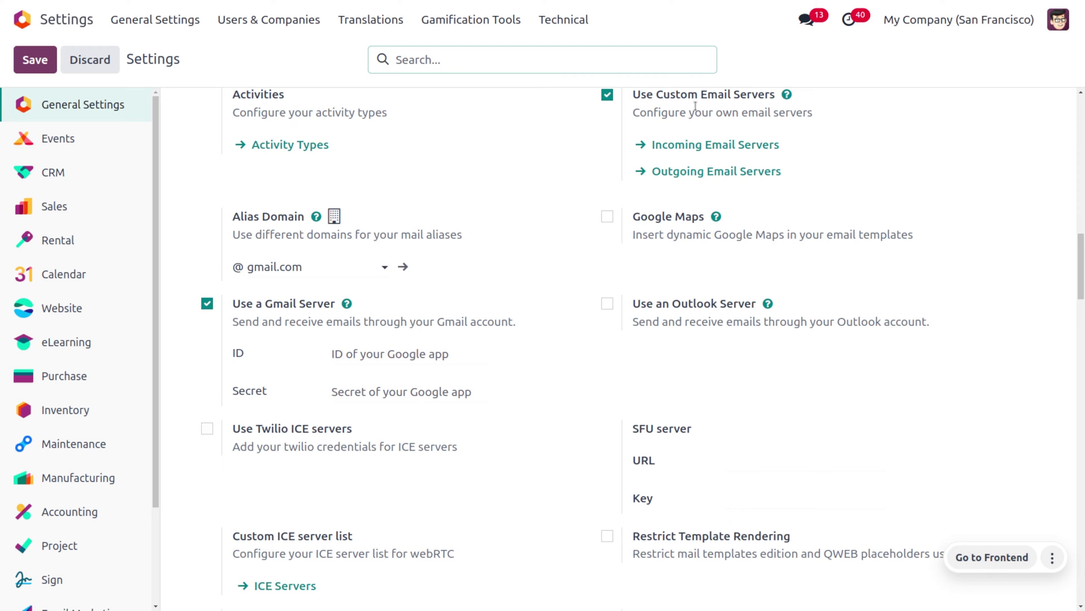
mouse_move(667, 107)
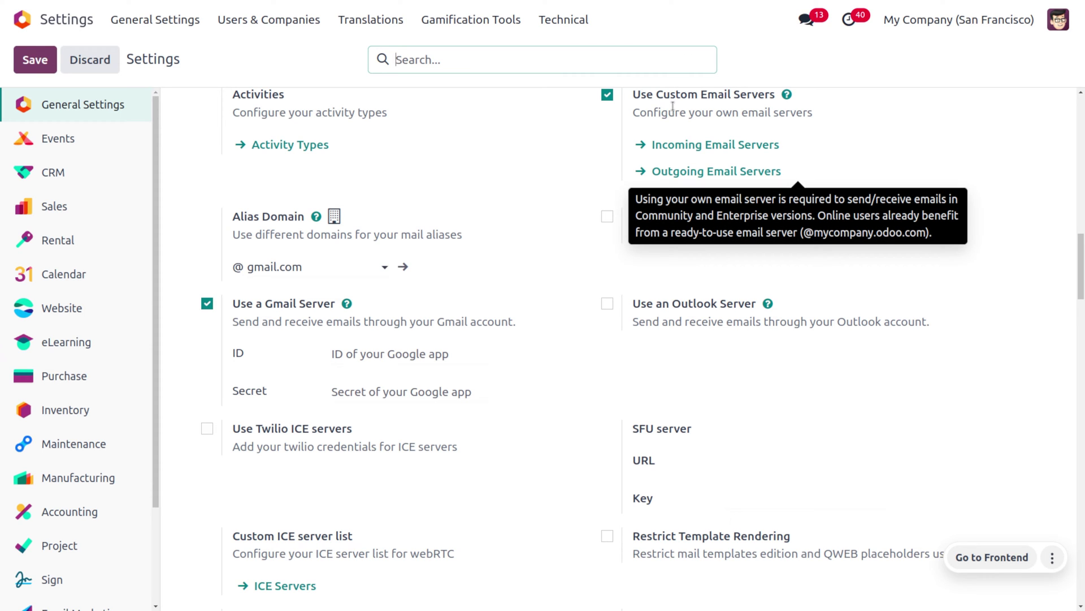
Open the Gmail outgoing mail server record: smtp.gmail.com, port 465, SSL/TLS
left_click(680, 176)
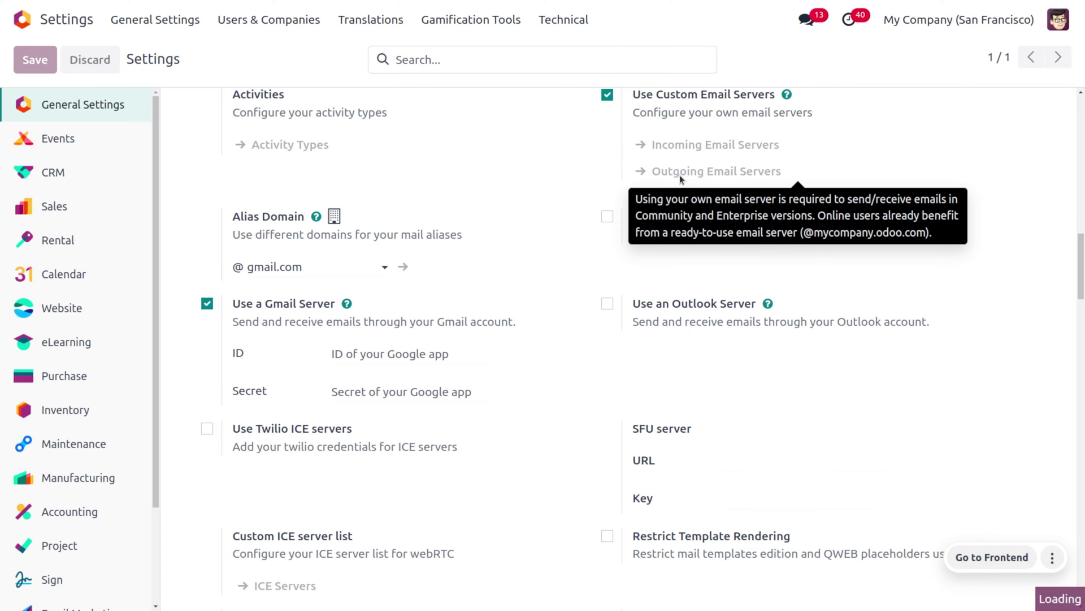
left_click(527, 136)
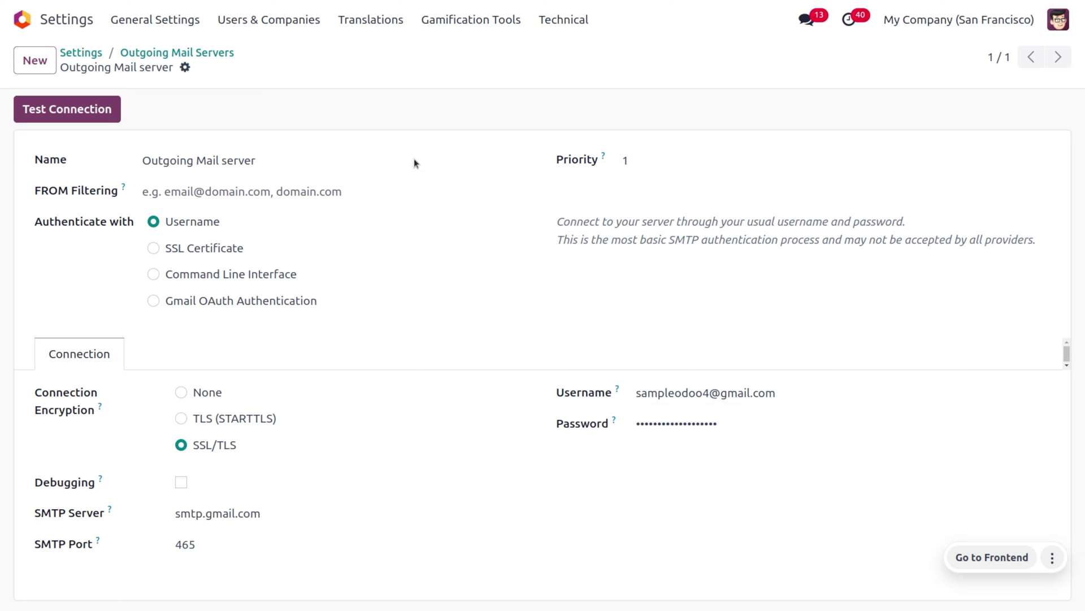
From the apps home, open Purchase's Configuration Settings showing Receipt Reminder enabled
left_click(22, 20)
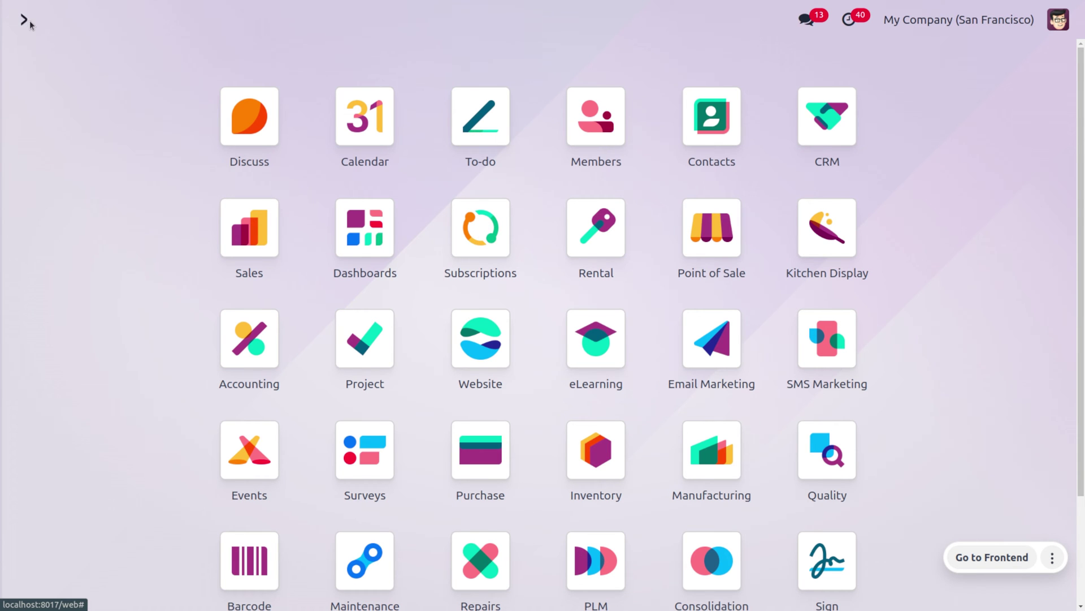
type("Pu")
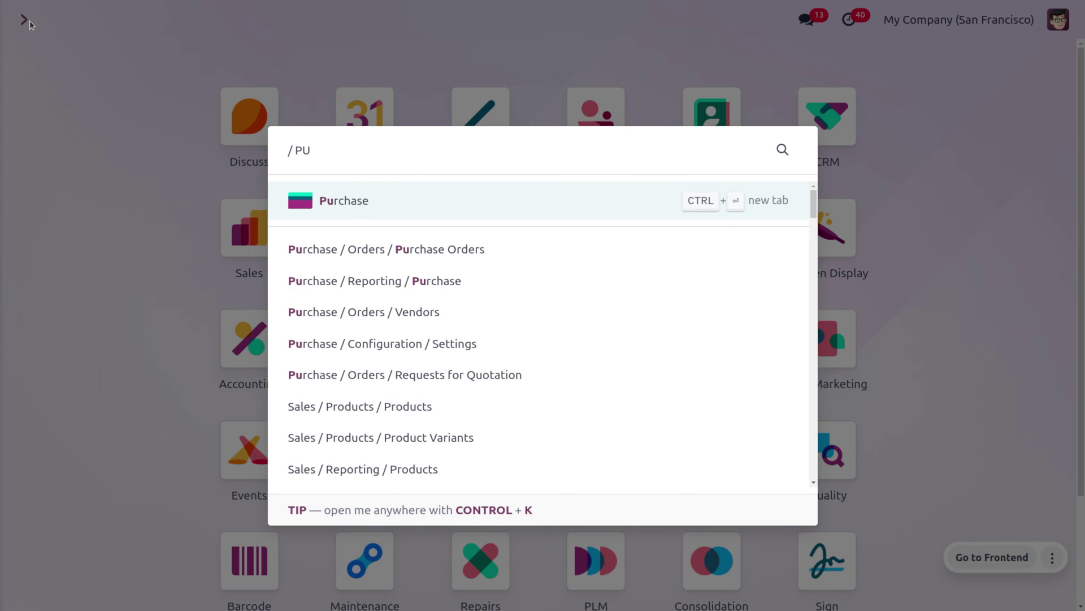
key("Return")
left_click(317, 17)
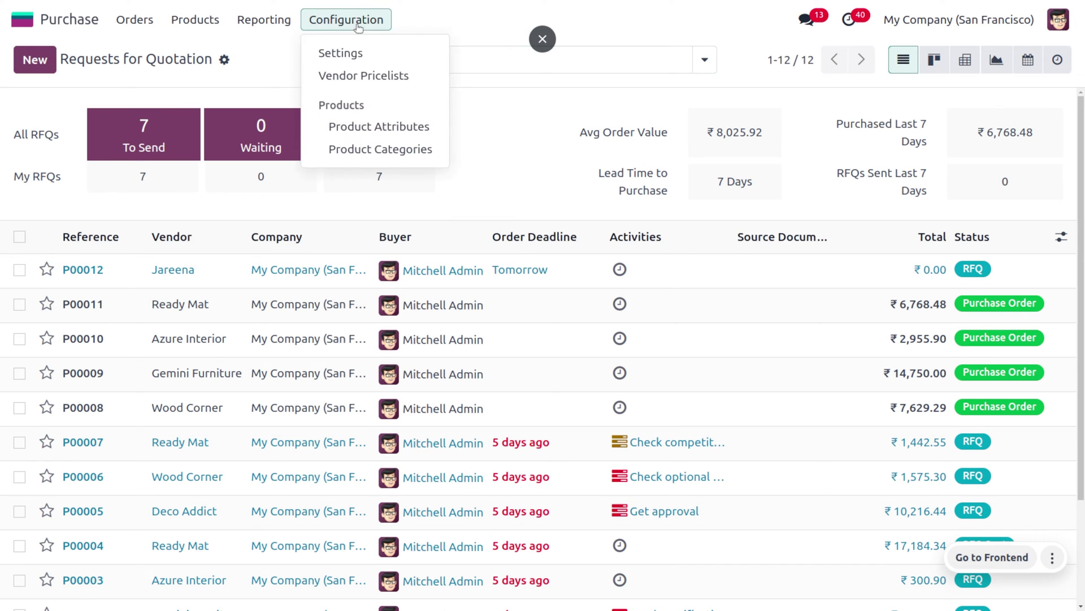
left_click(376, 52)
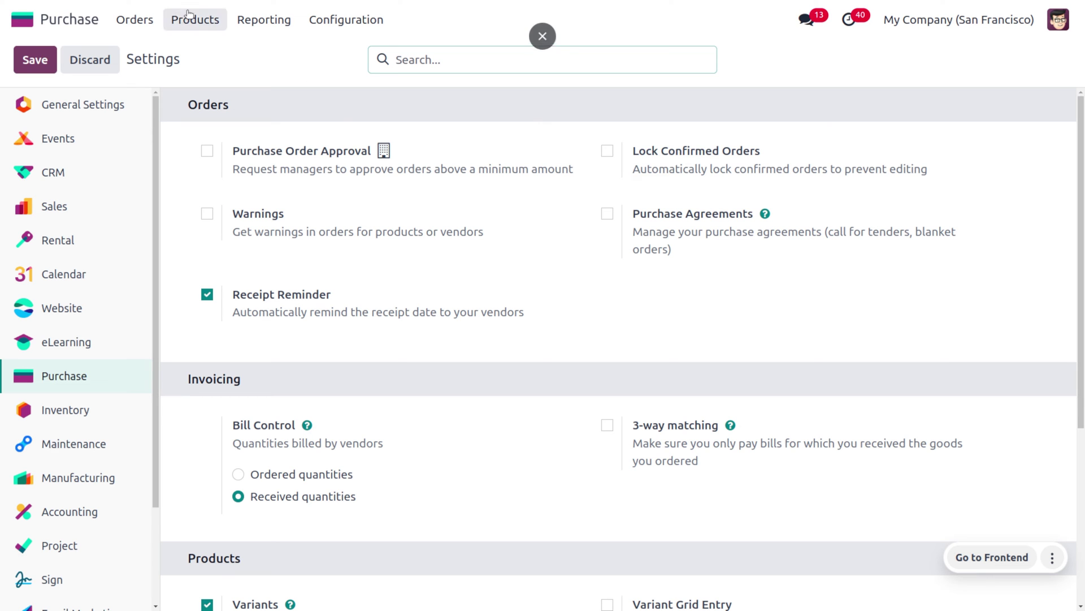
Start a new request for quotation and choose the vendor
left_click(137, 27)
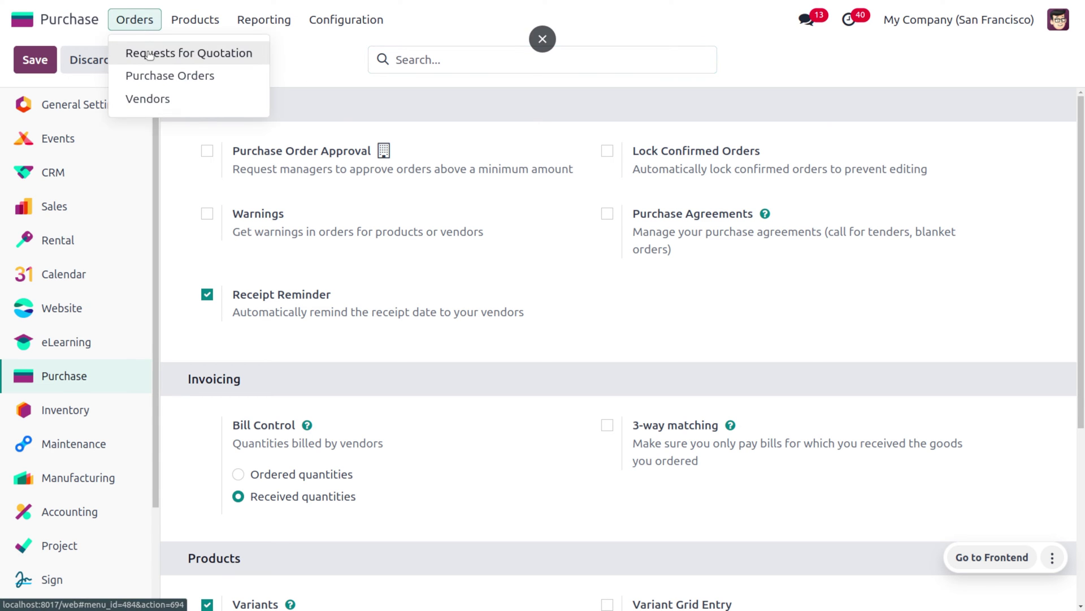
left_click(147, 52)
left_click(41, 63)
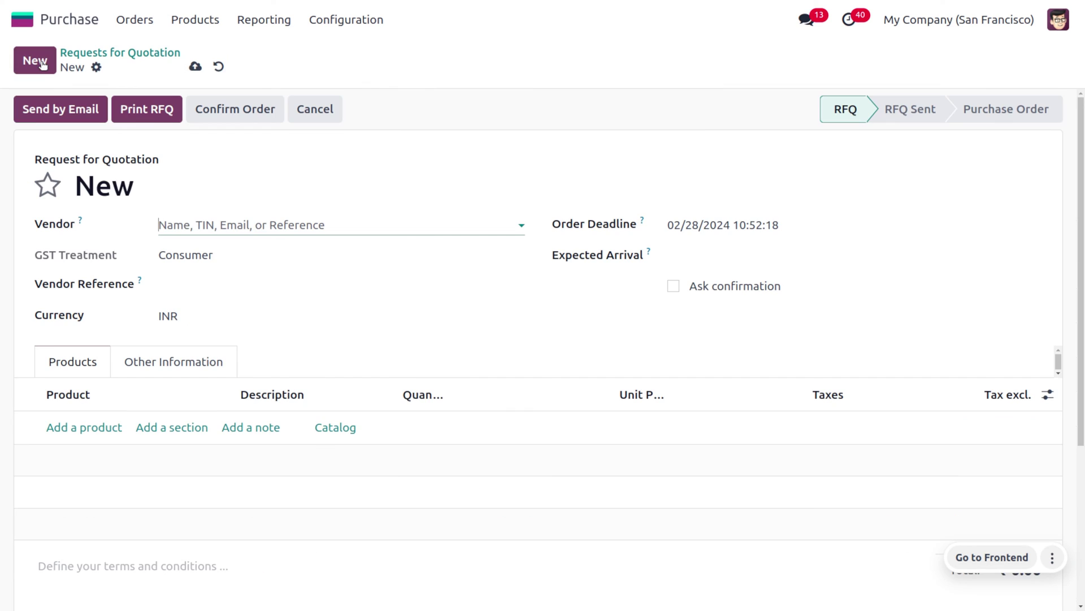
left_click(227, 225)
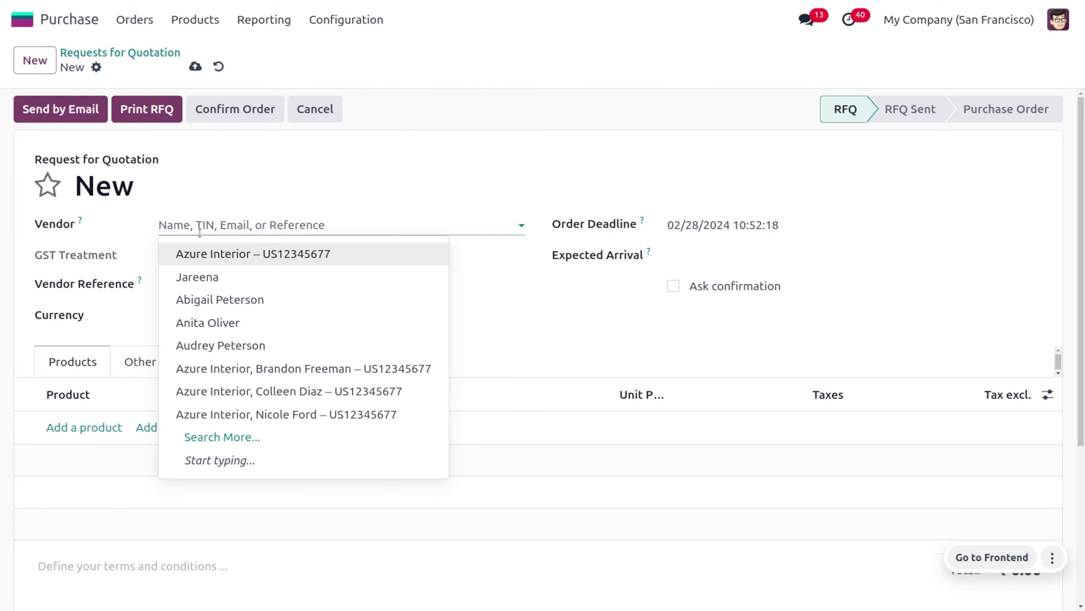
left_click(240, 285)
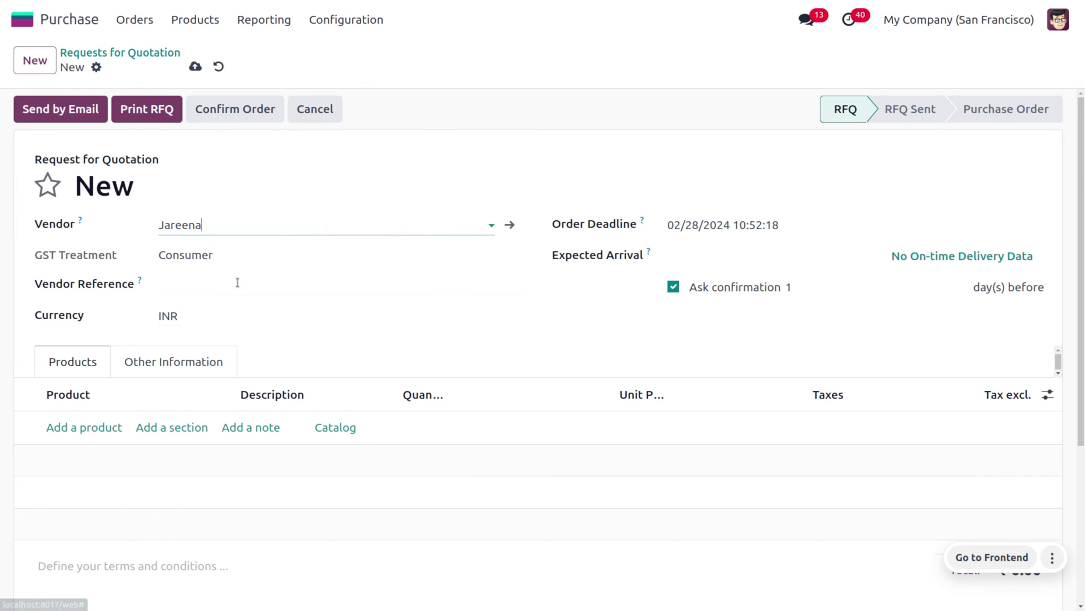
Add a [E-COM06] Corner Desk Right Sit line, quantity 1 at 600.00
left_click(84, 427)
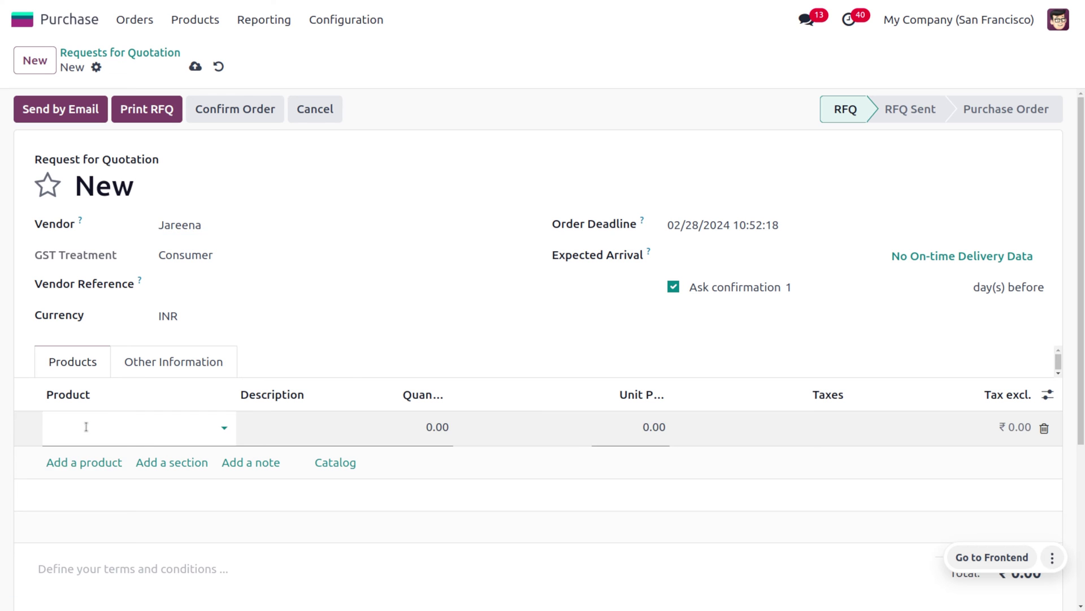
left_click(86, 427)
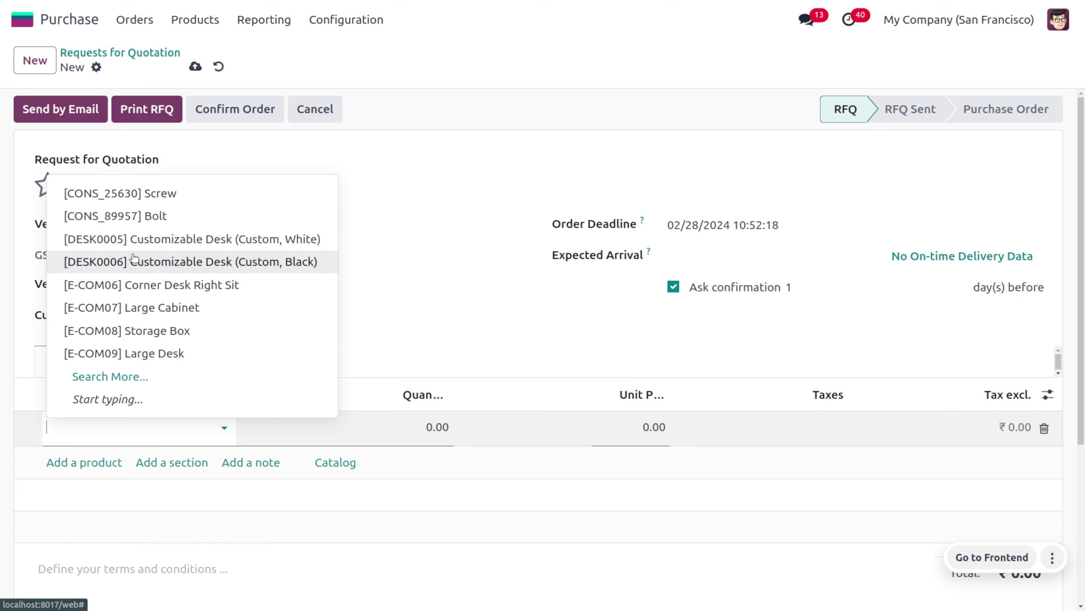
left_click(151, 284)
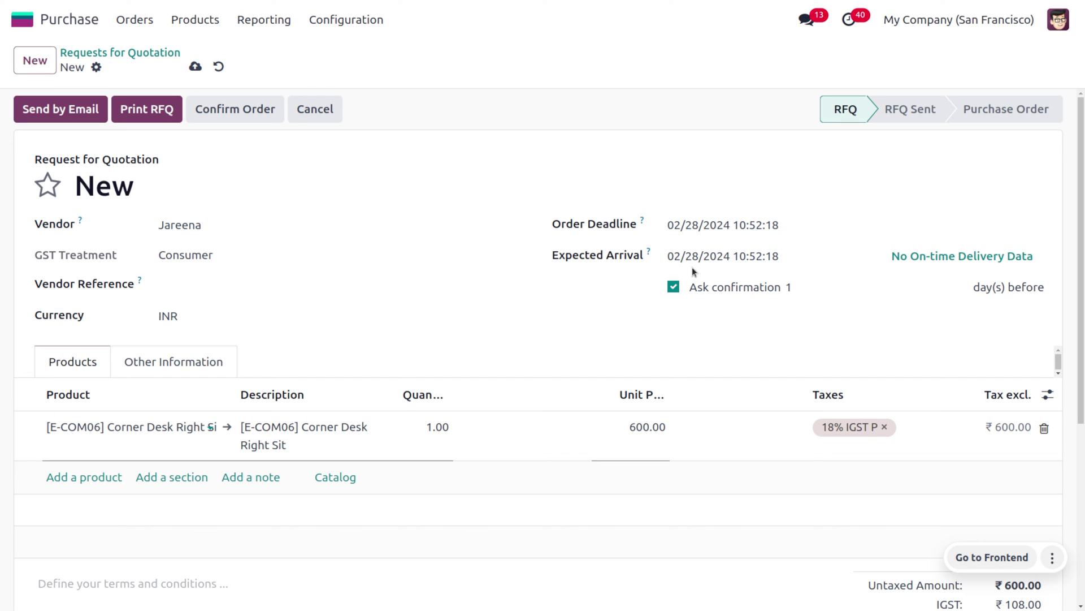
Set both the order deadline and expected arrival dates to 29 February 2024
left_click(701, 224)
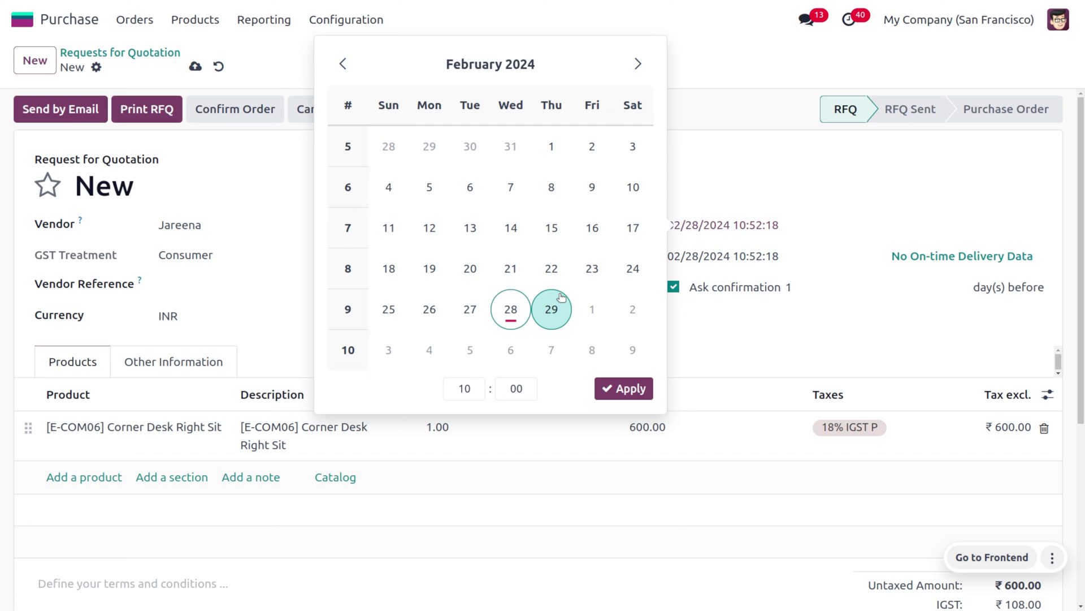
left_click(552, 309)
left_click(700, 255)
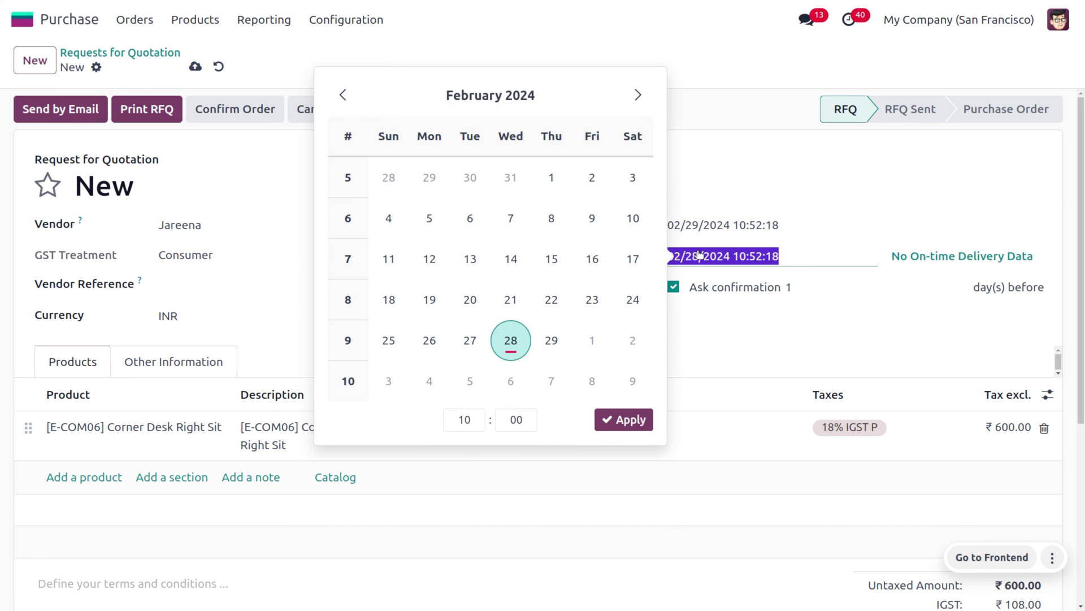
left_click(540, 337)
left_click(685, 310)
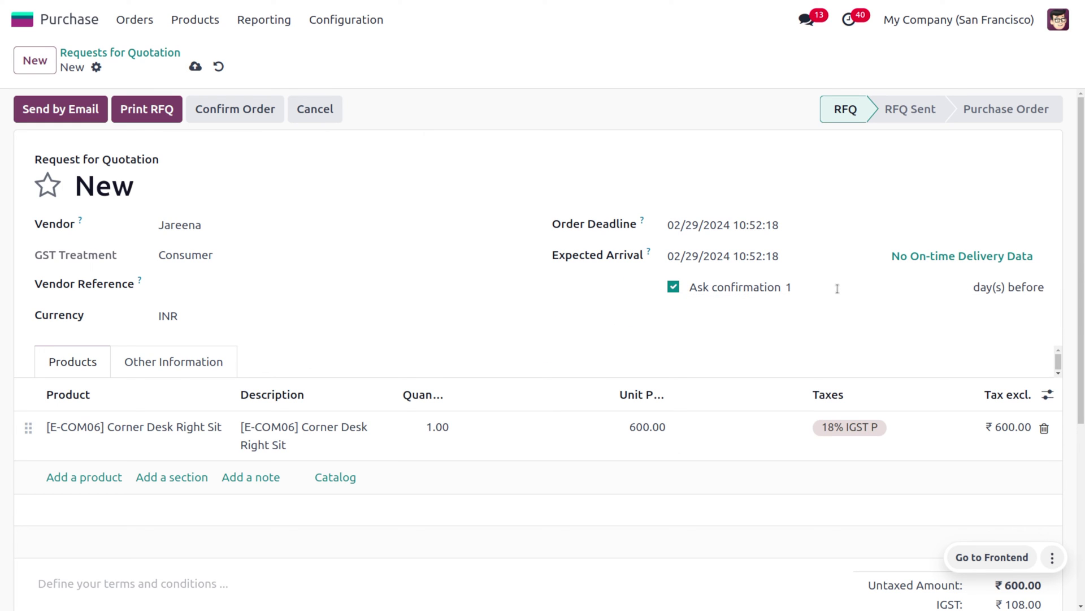
mouse_move(837, 289)
Save the RFQ as P00013 and send a preview of its vendor reminder email to yourself
left_click(195, 67)
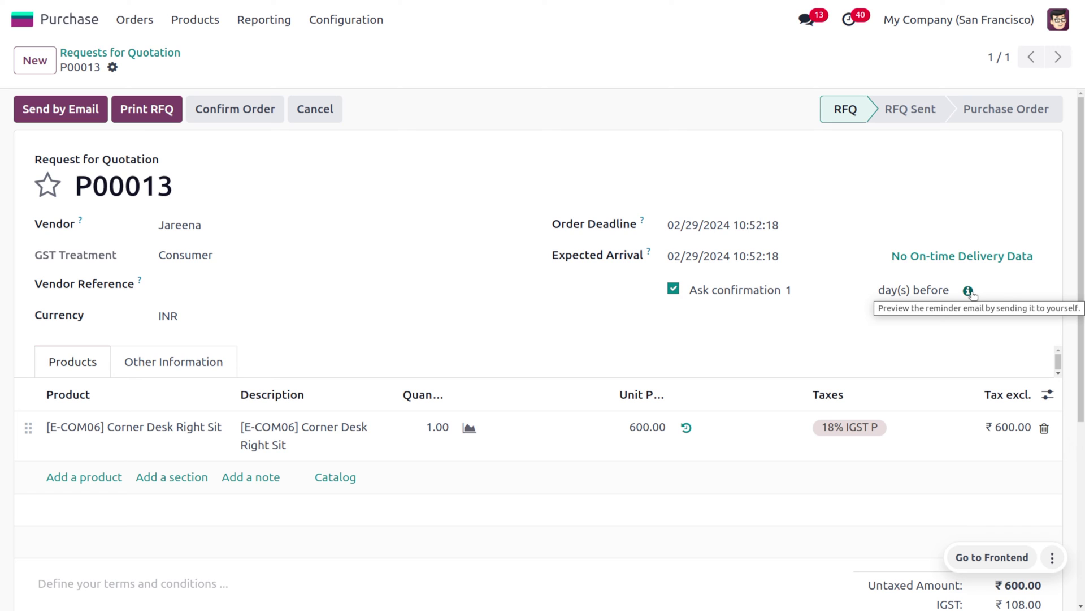
left_click(969, 292)
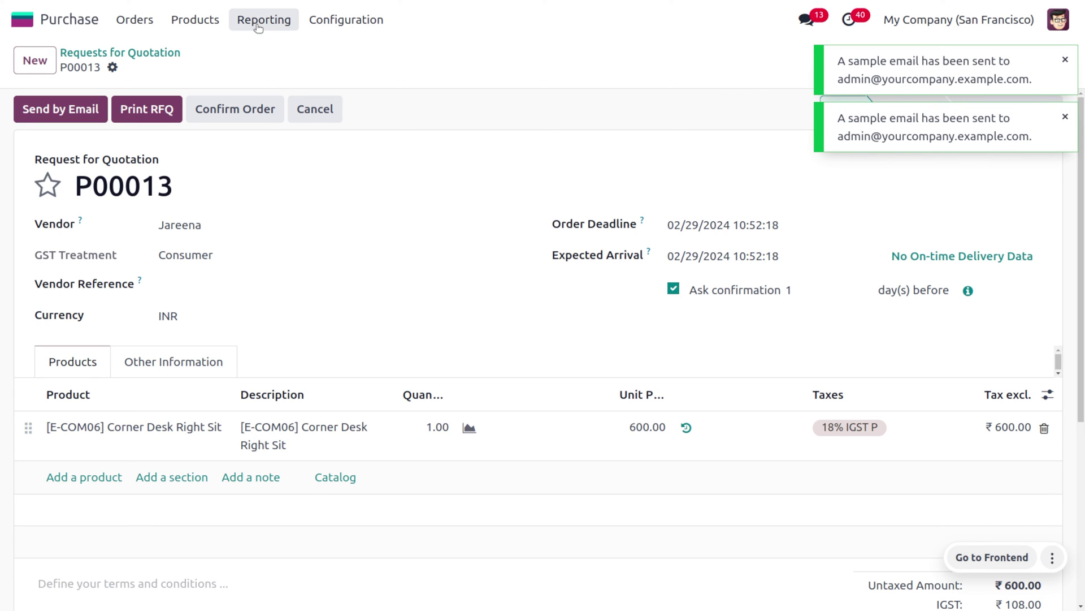
In Gmail, open and expand the P00013 reminder expecting delivery on 02/29/2024
key("alt+Tab")
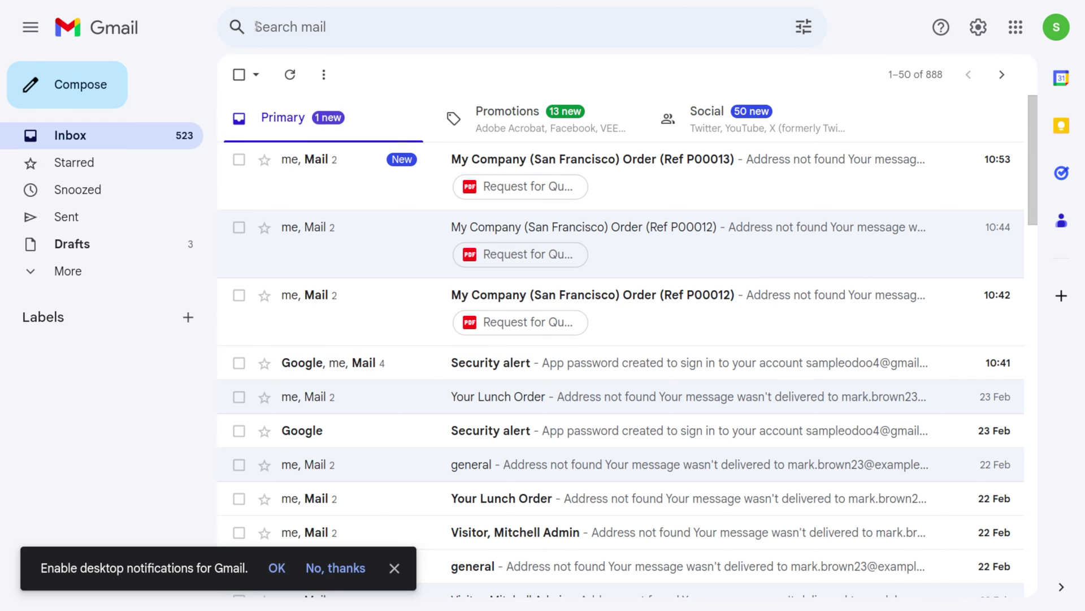
left_click(669, 176)
left_click(461, 175)
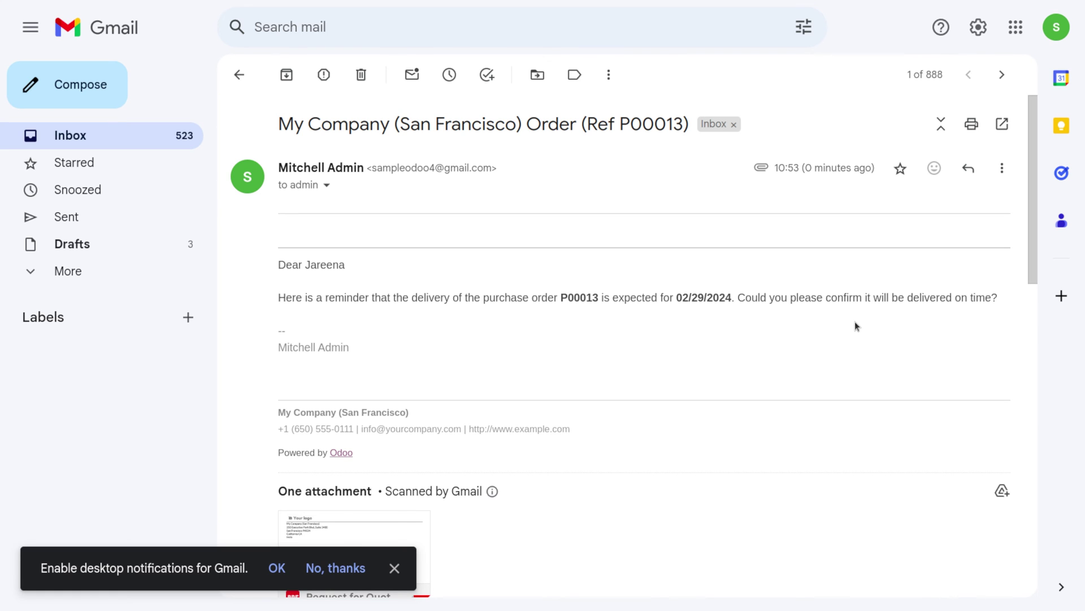
scroll(570, 379, "down", 3)
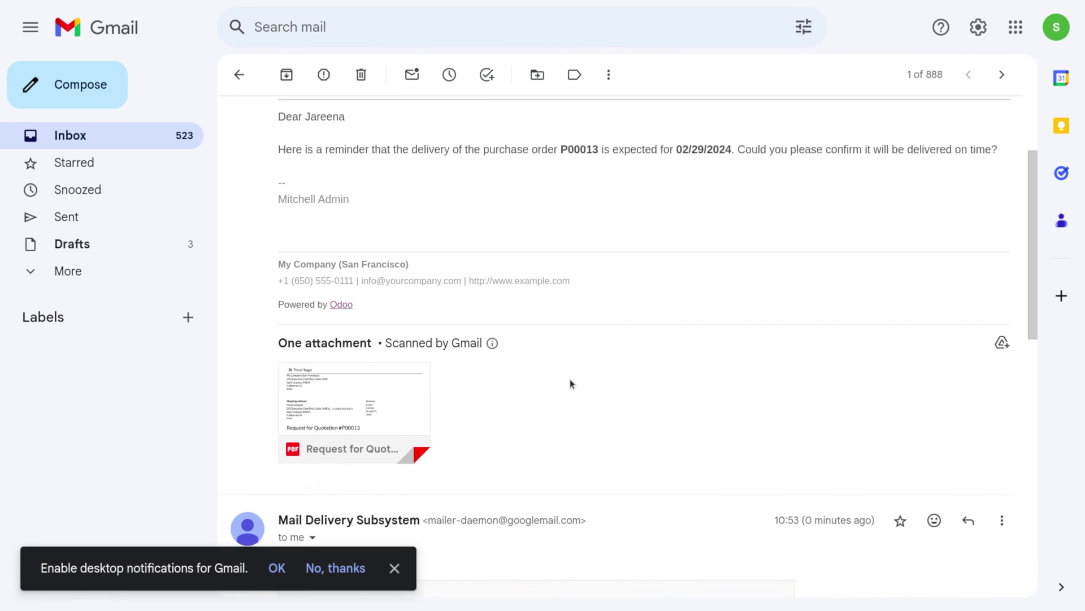
Preview the Request for Quotation - P00013.pdf attachment totalling ₹708.00
left_click(376, 349)
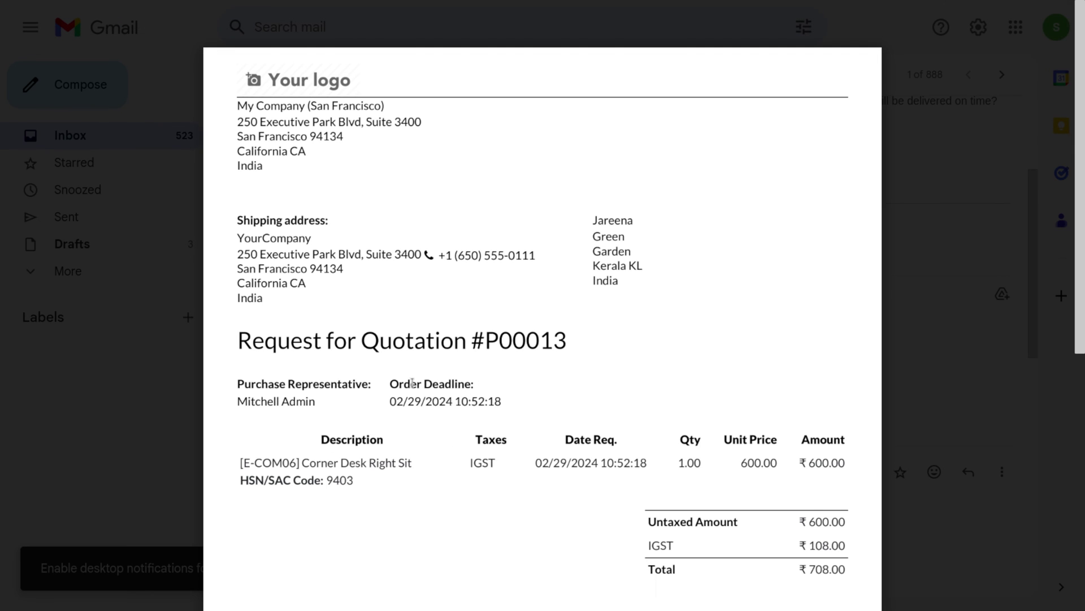
scroll(508, 398, "down", 3)
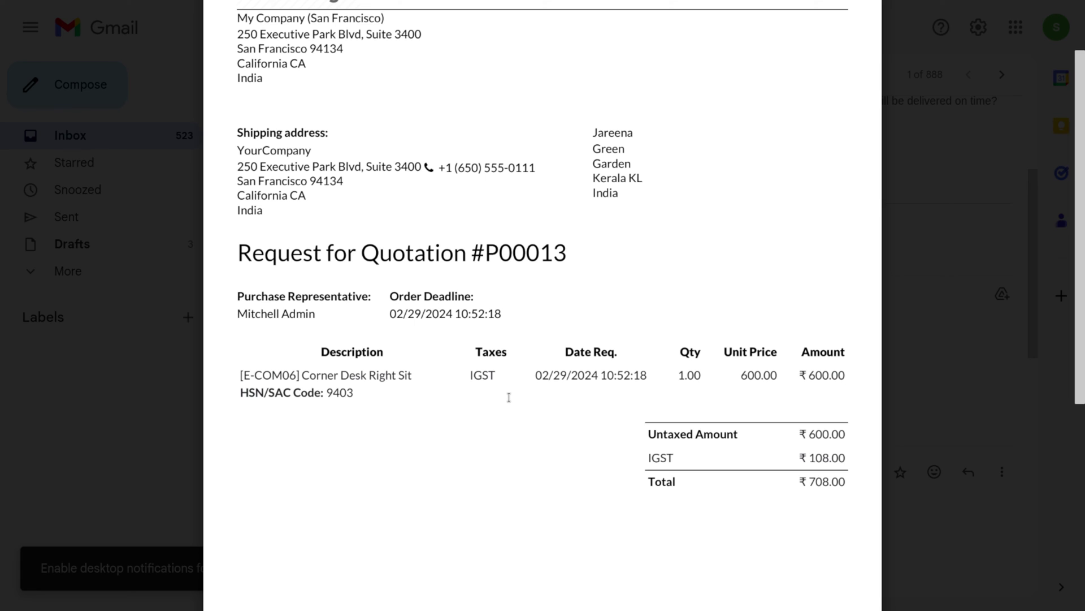
scroll(509, 397, "up", 3)
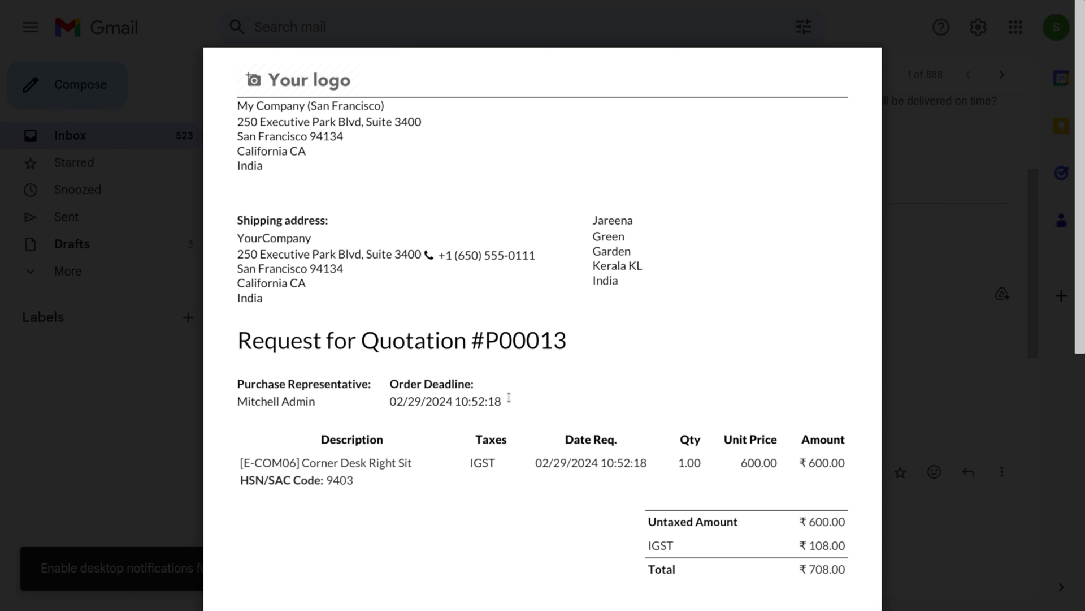
Back in Odoo, confirm P00013, open receipt WH/IN/00007 and pass the desk's quality check
key("alt+Tab")
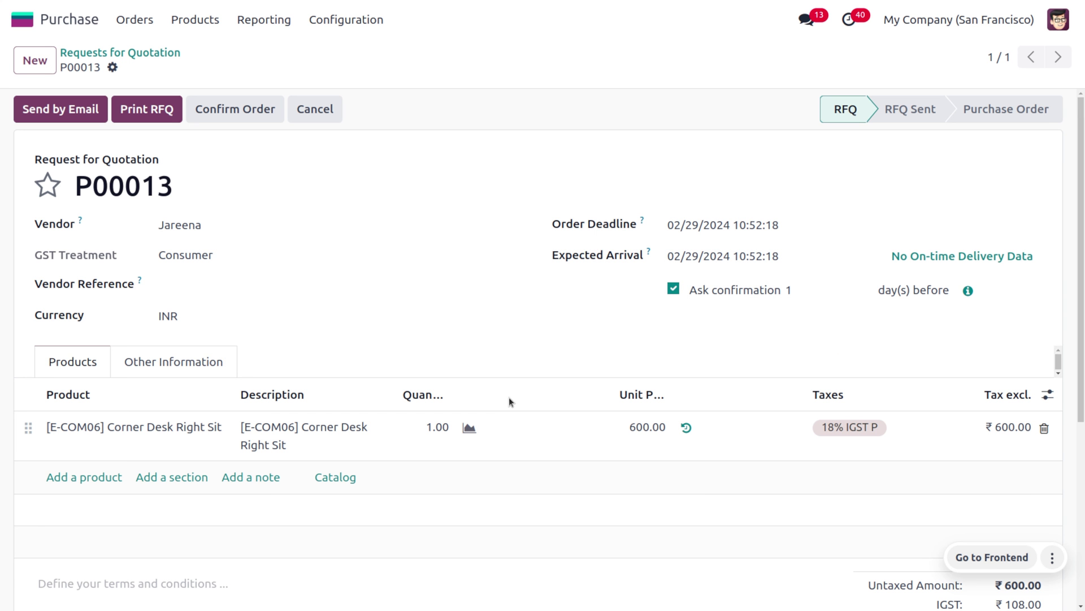
left_click(254, 114)
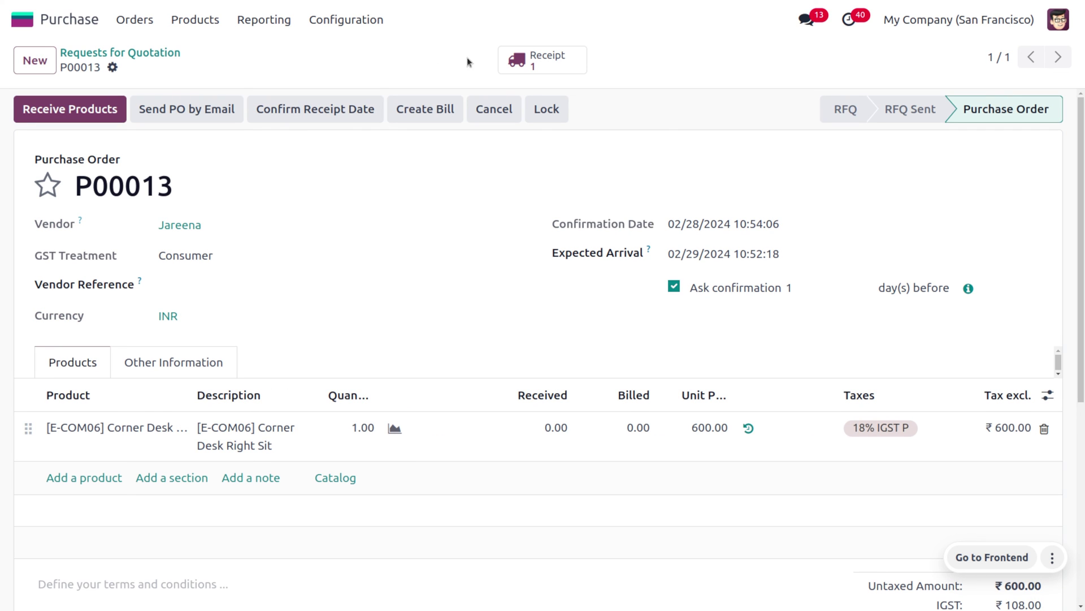
left_click(100, 107)
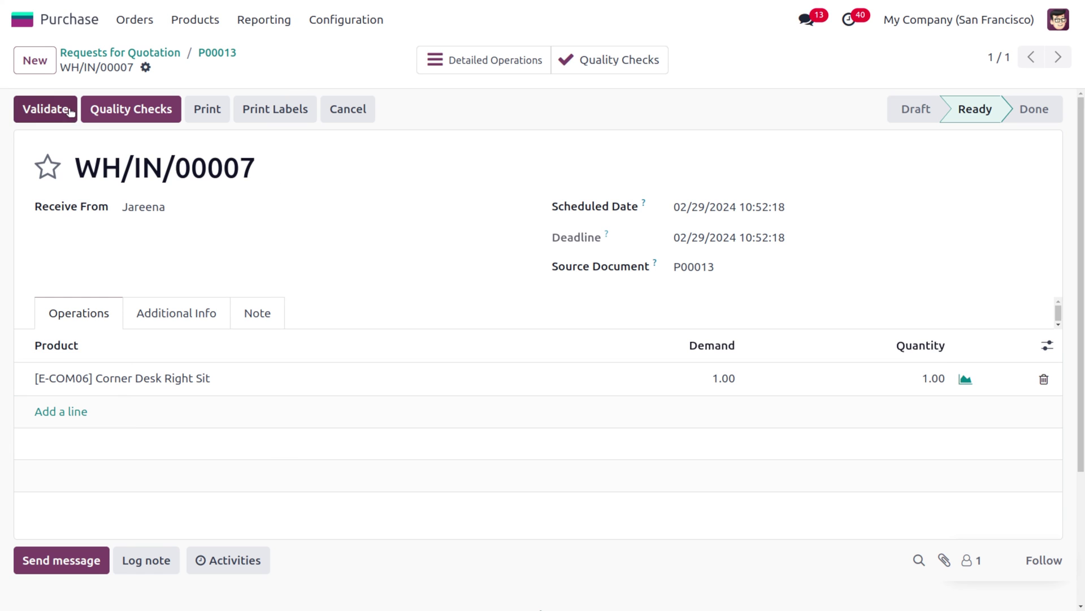
left_click(68, 111)
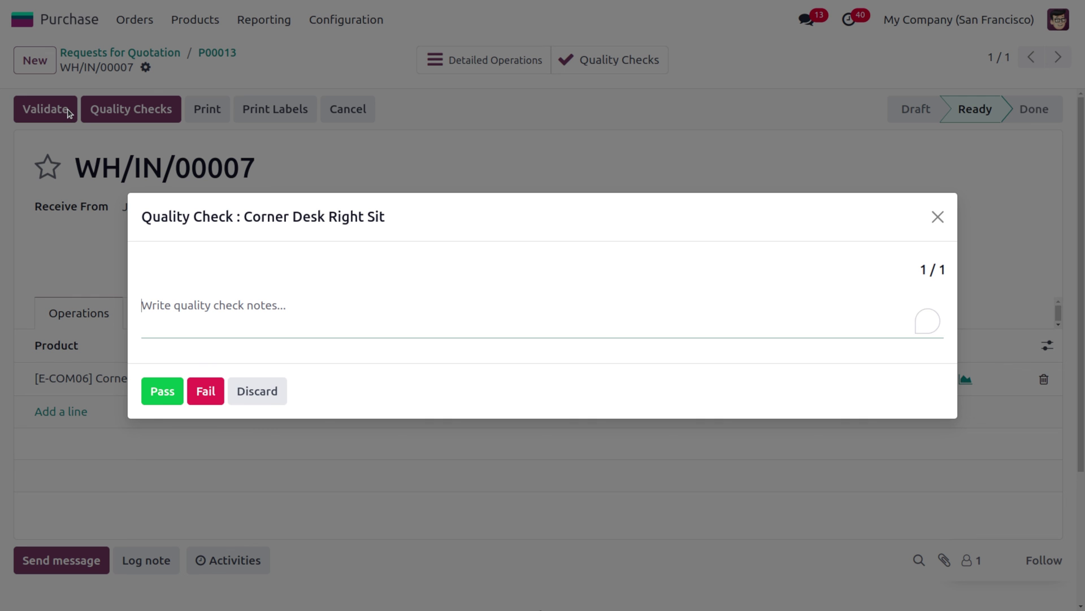
left_click(161, 392)
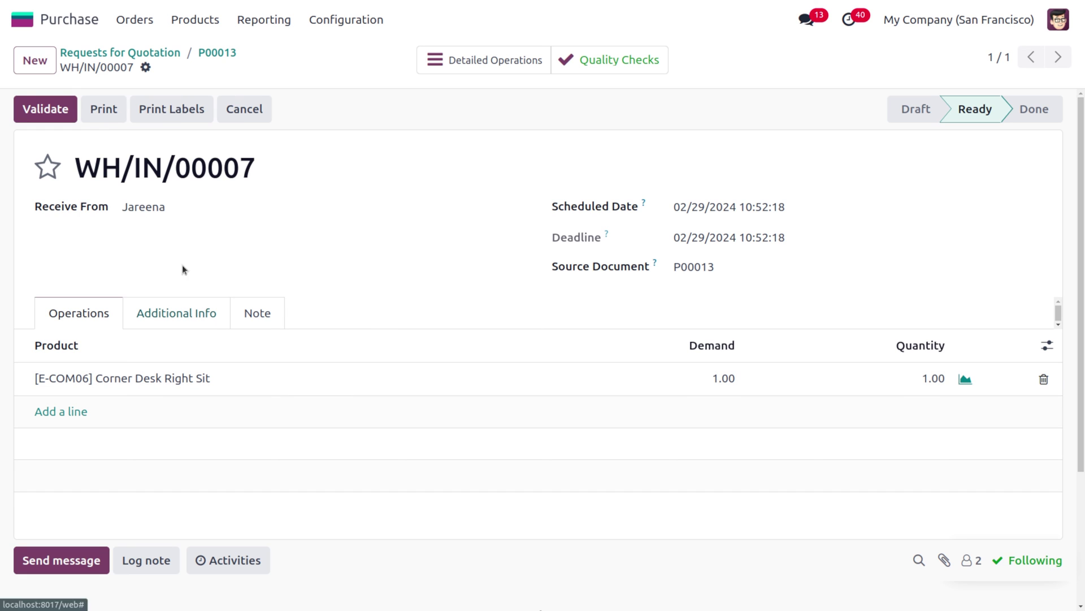
Validate receipt WH/IN/00007 for the Corner Desk Right Sit
left_click(60, 120)
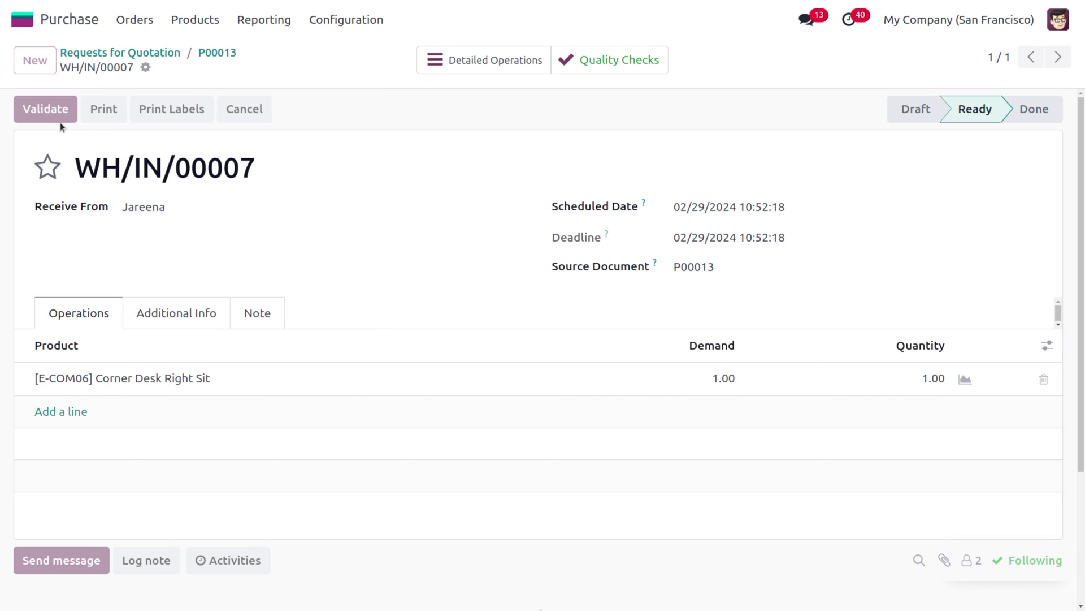